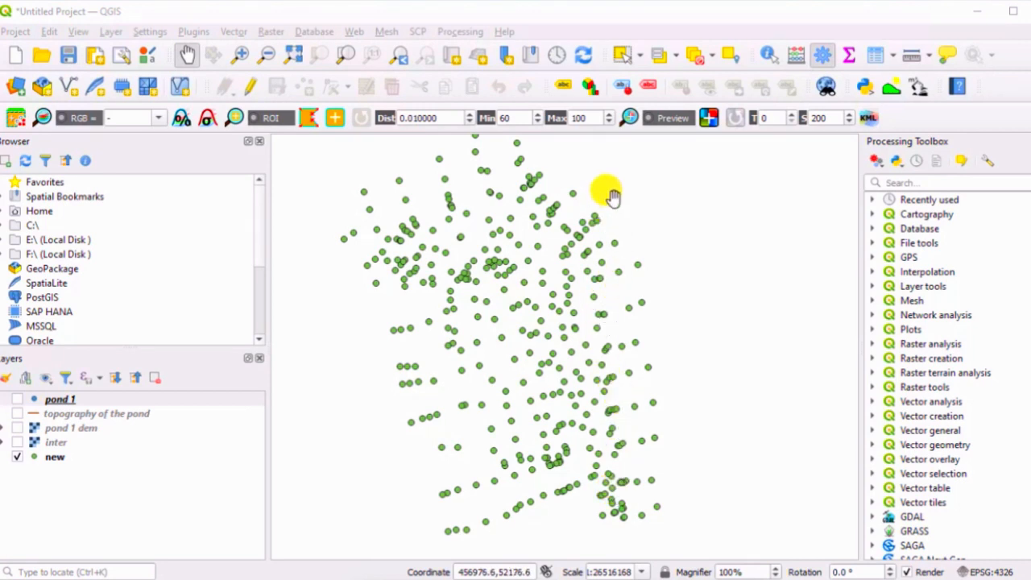
Show the inter raster and the topography of the pond layer together with the new points layer.
drag(502, 277, 518, 299)
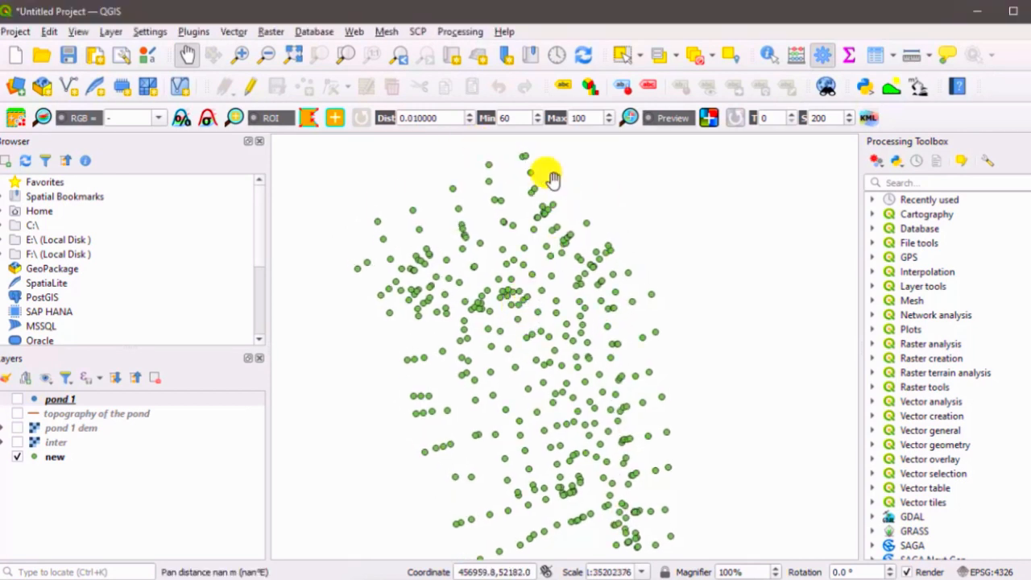
drag(556, 443, 556, 422)
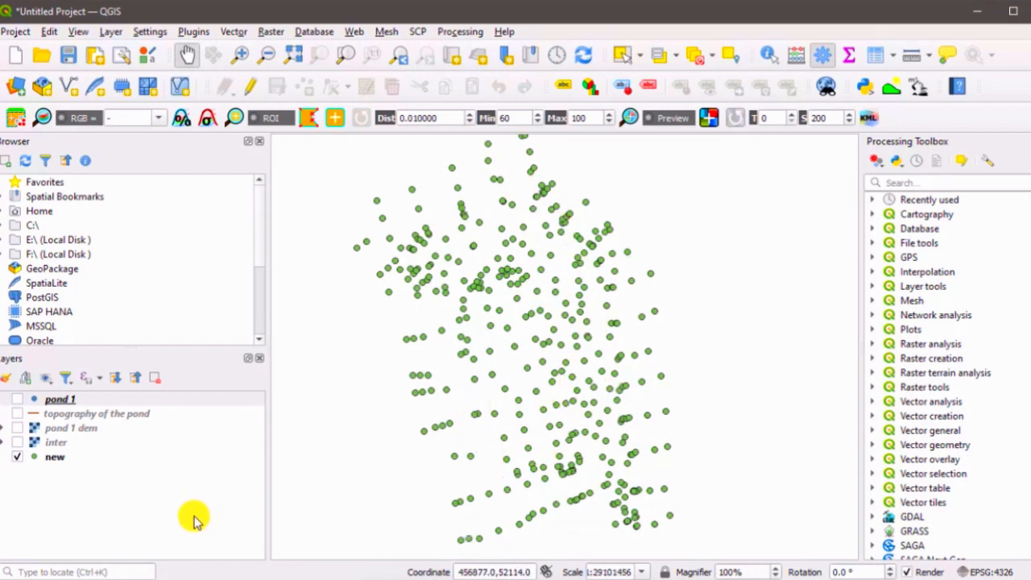
click(18, 442)
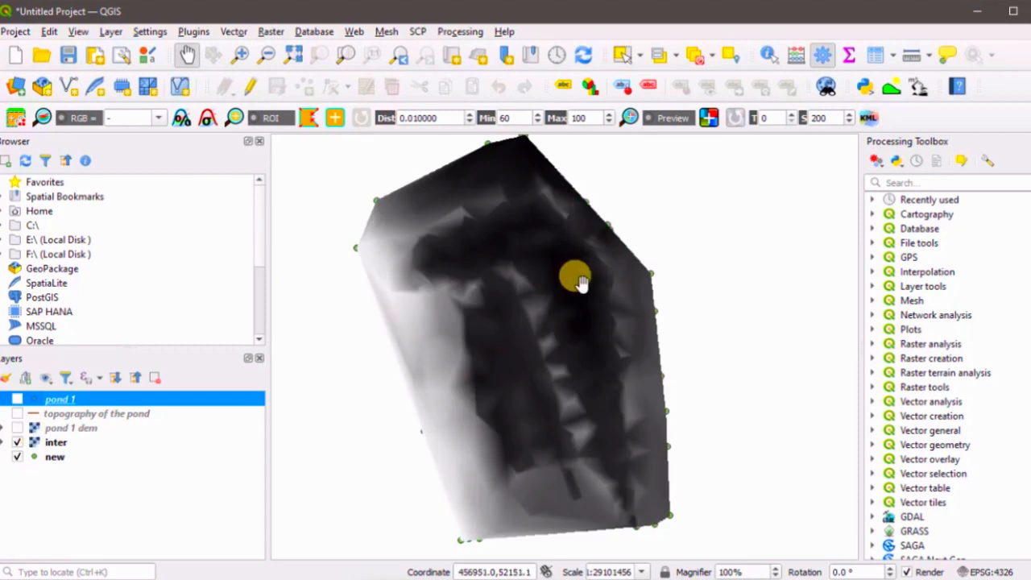
click(17, 413)
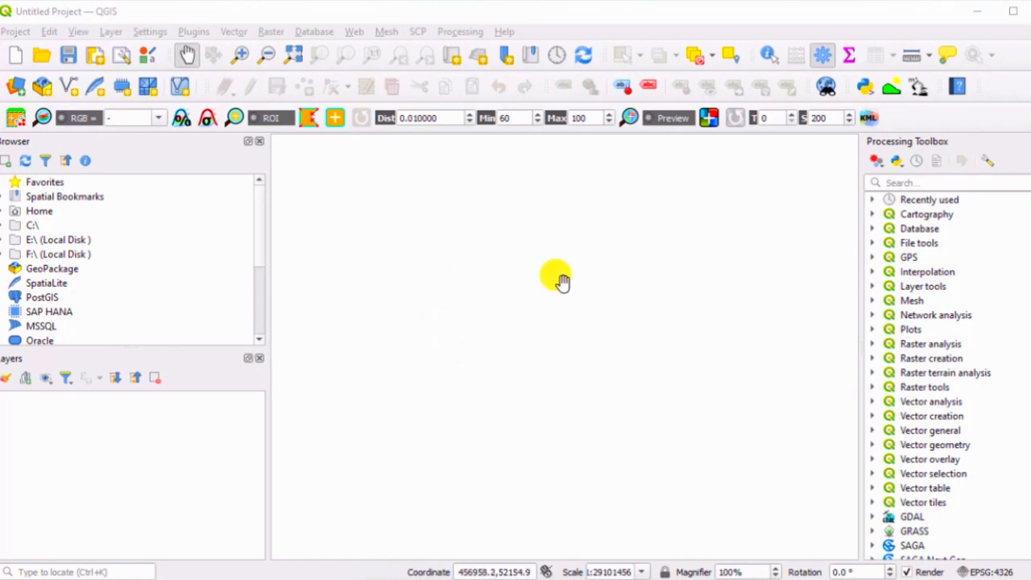
Load new.csv from the Desktop's youtube tutorials folder as the source for a delimited text layer.
click(16, 87)
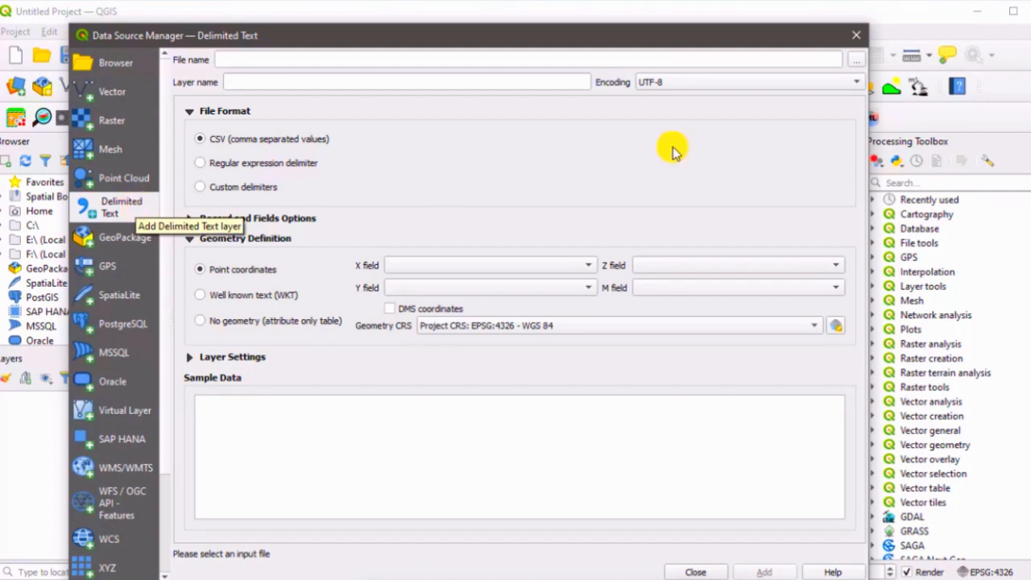
click(861, 62)
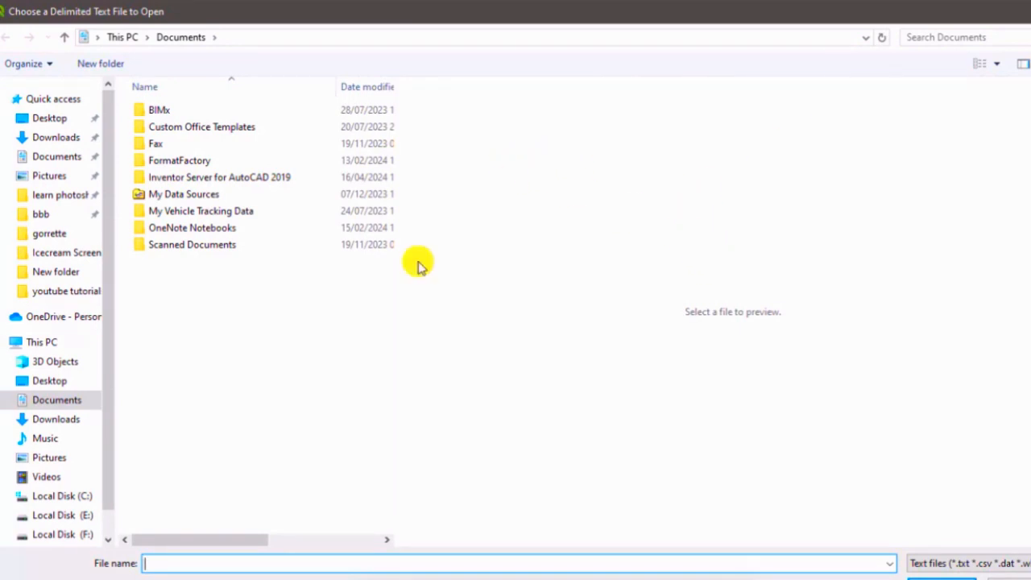
click(50, 380)
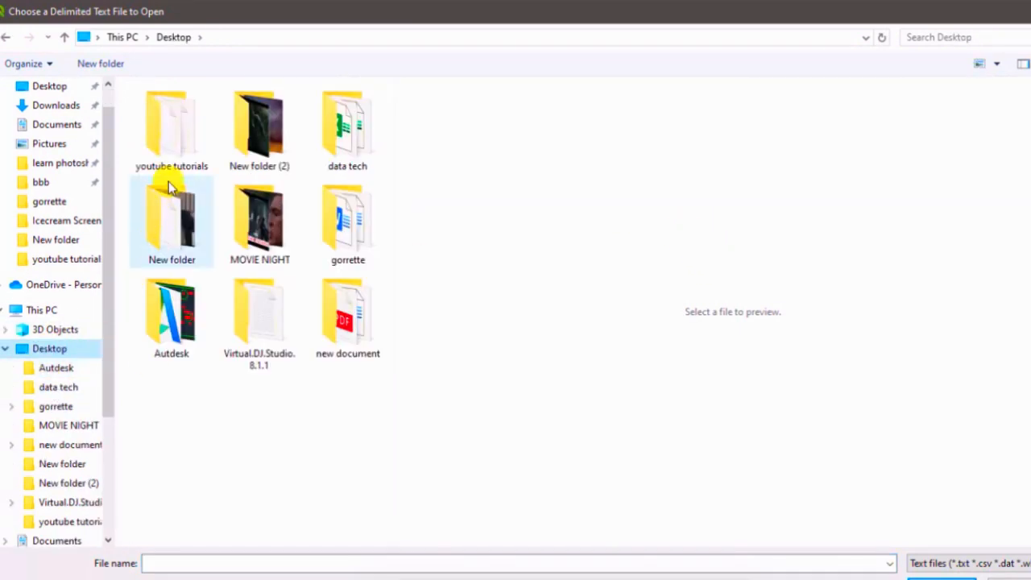
double_click(177, 156)
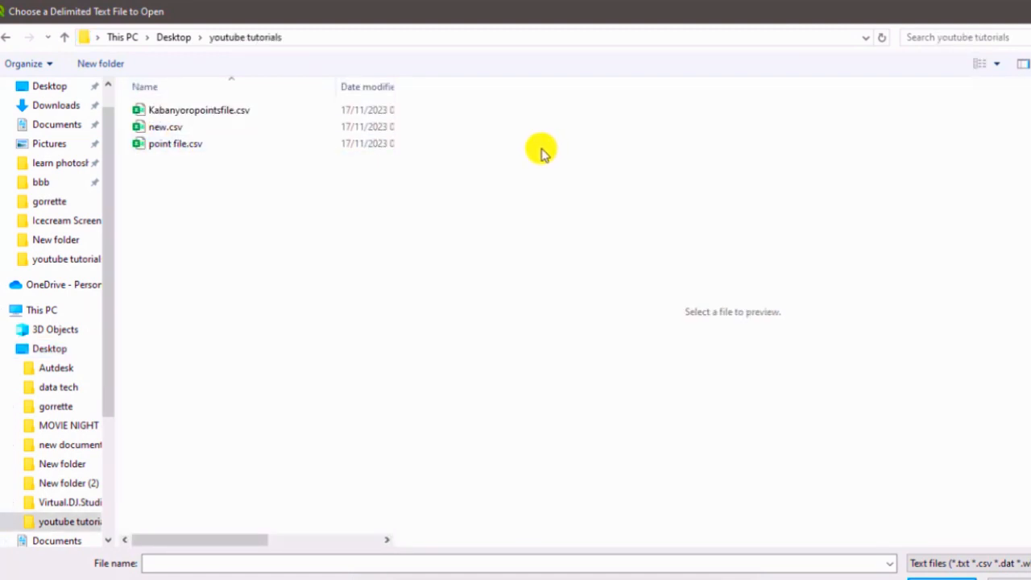
click(175, 127)
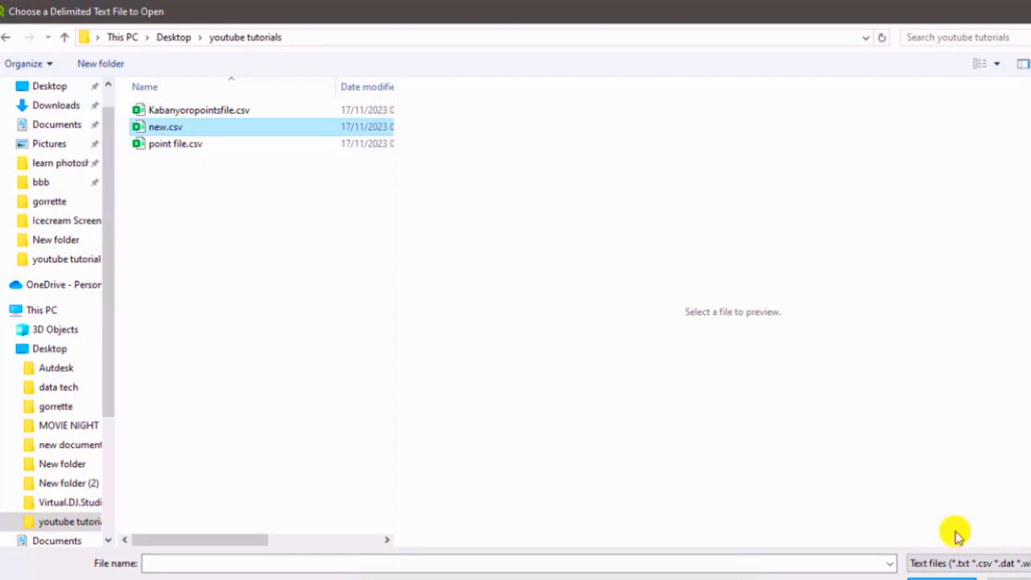
click(941, 577)
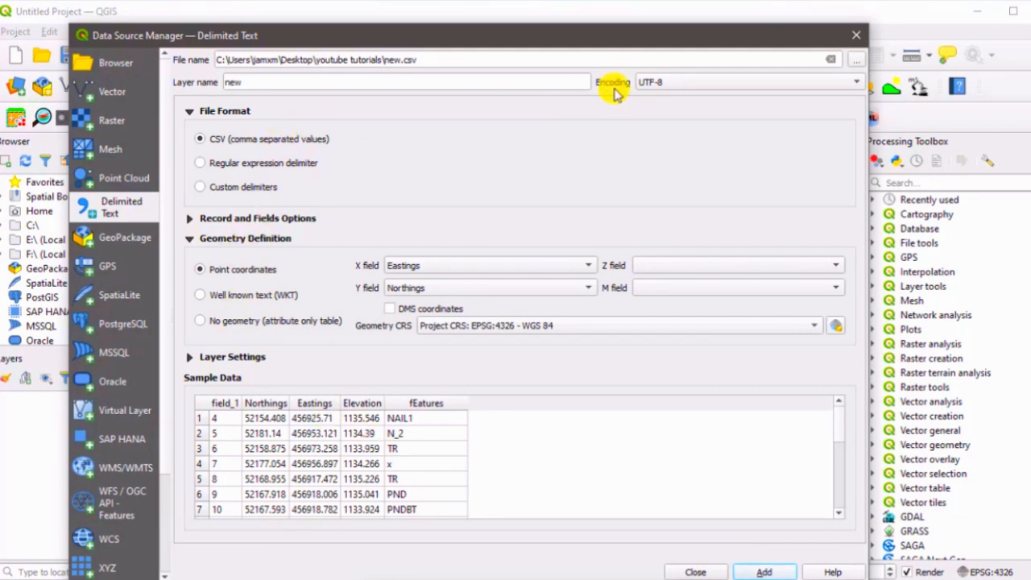
Assign Elevation as the Z field, keep the project CRS EPSG:4326 - WGS 84, and add the point layer to the map.
click(715, 84)
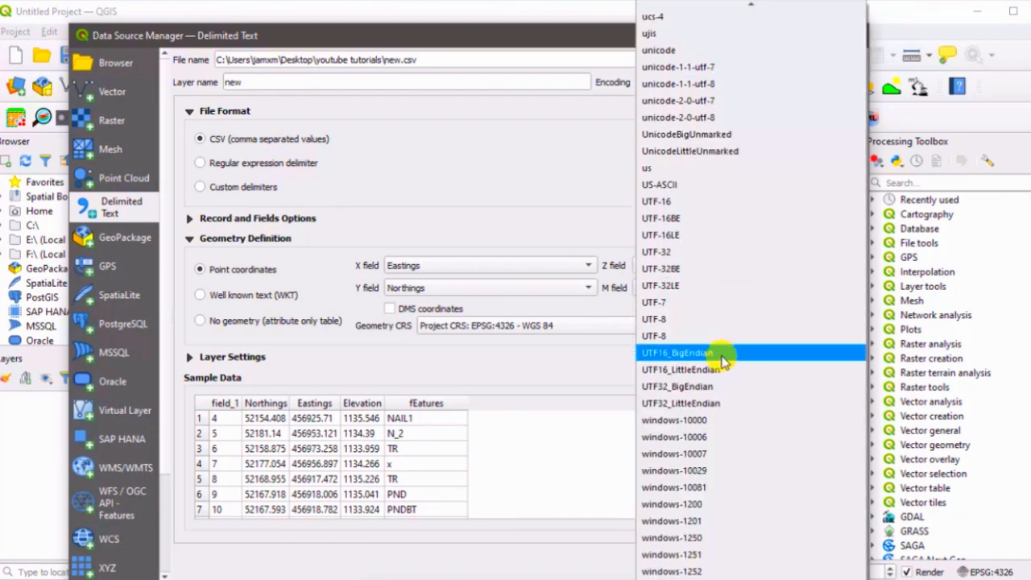
click(575, 174)
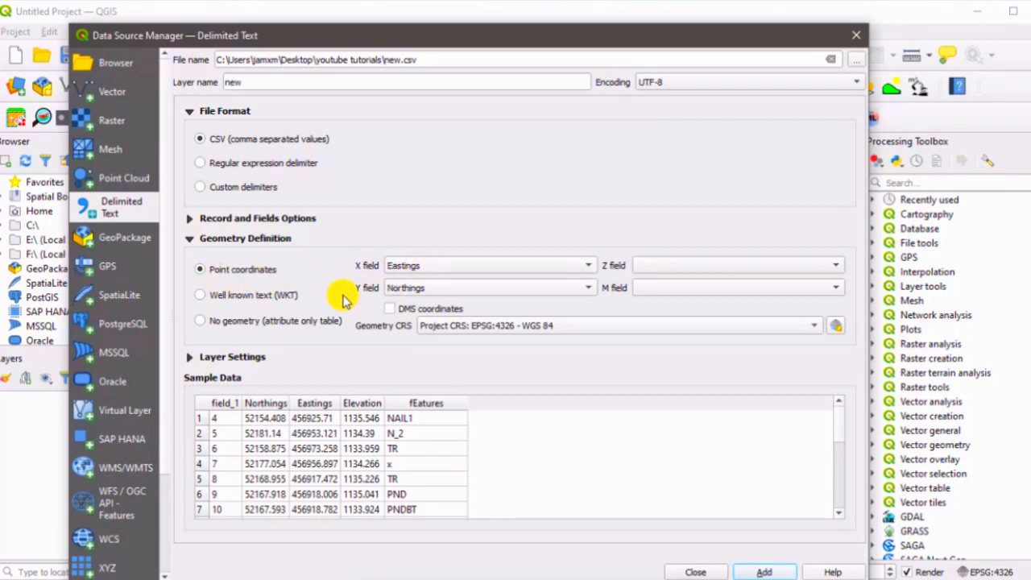
click(681, 265)
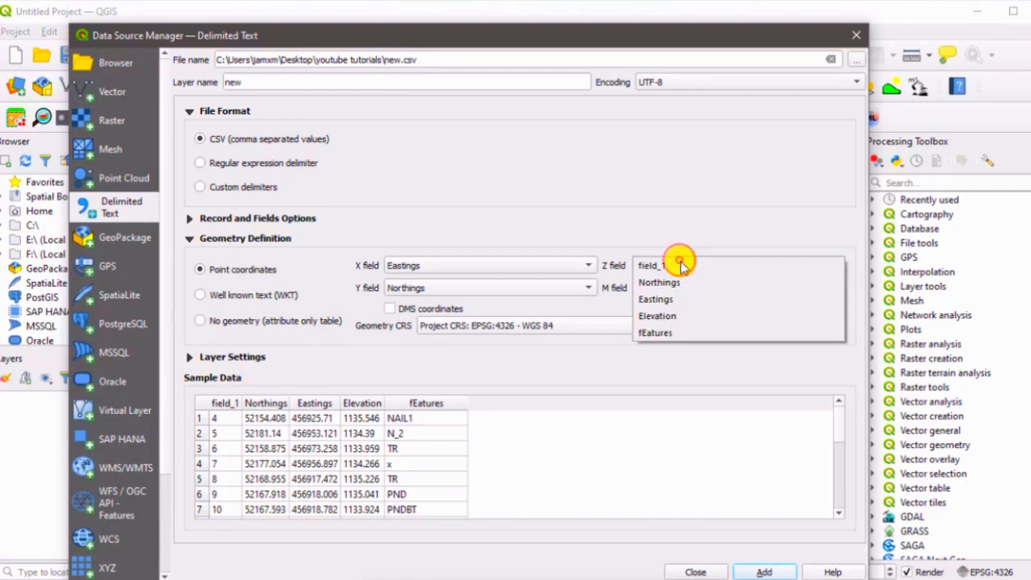
click(696, 317)
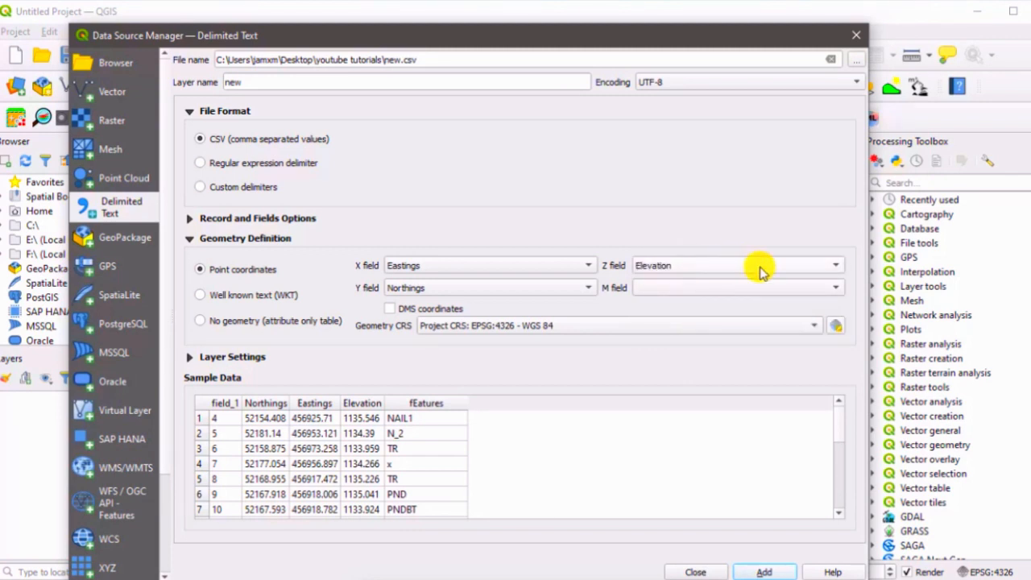
click(439, 325)
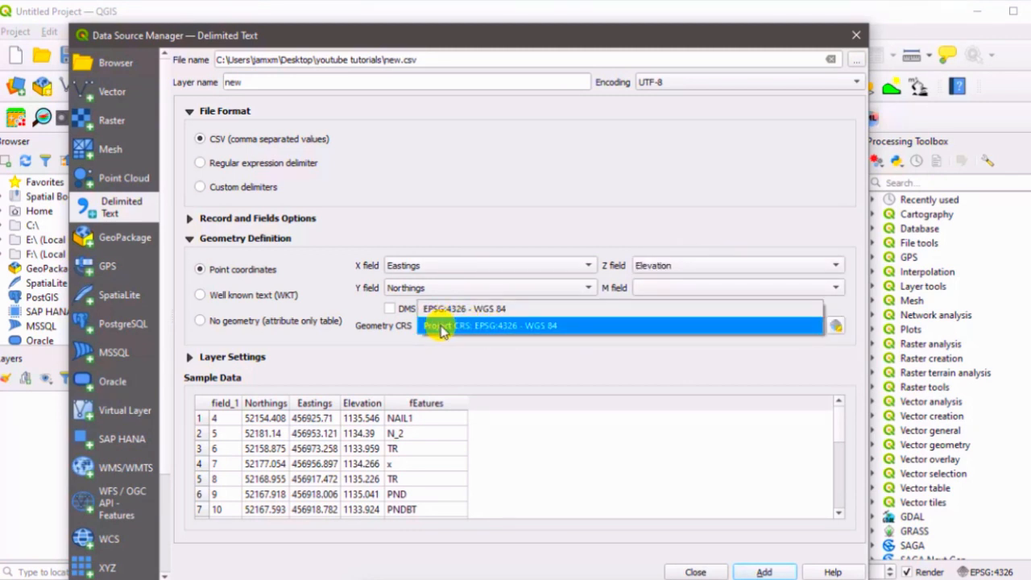
click(538, 325)
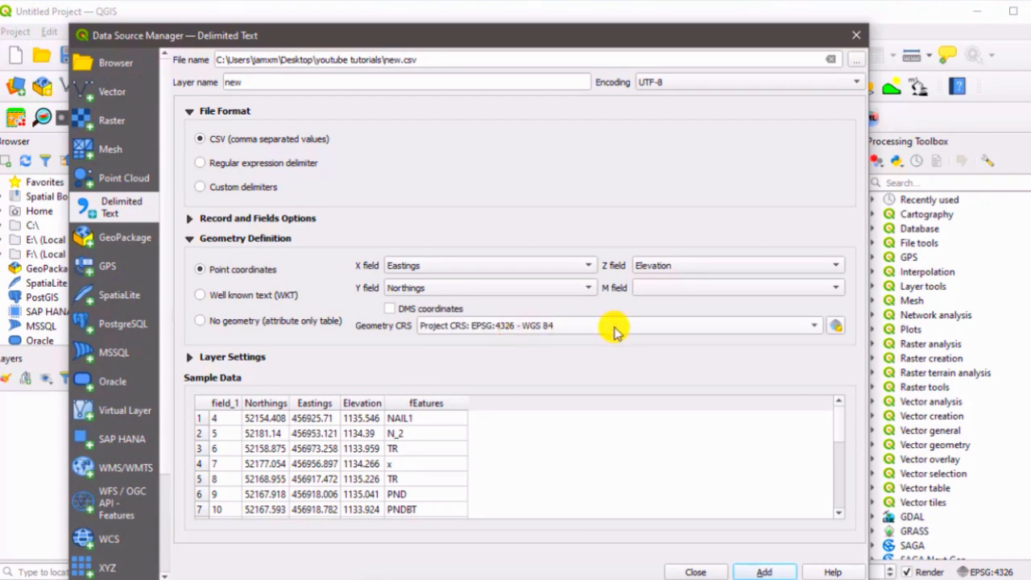
click(755, 572)
click(698, 571)
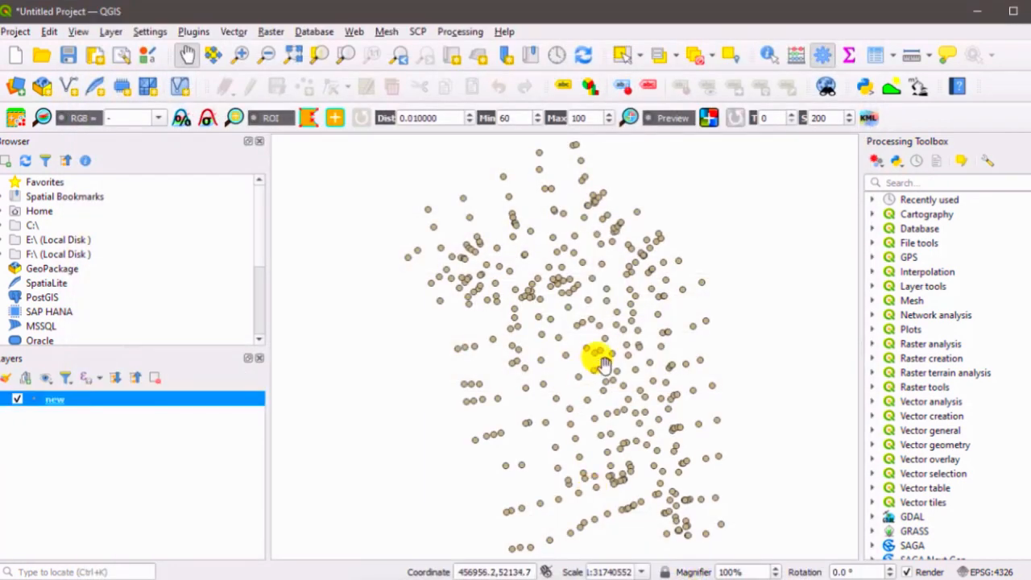
Start a TIN interpolation and add the new layer with its Elevation attribute as the input.
scroll(602, 365, down, 1)
scroll(612, 376, up, 1)
drag(621, 306, 587, 298)
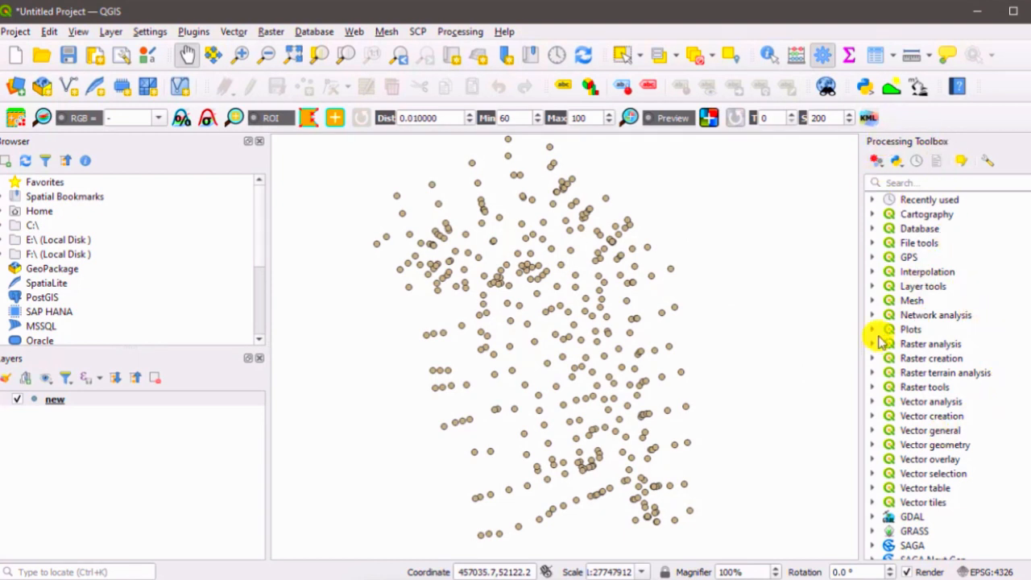
click(873, 272)
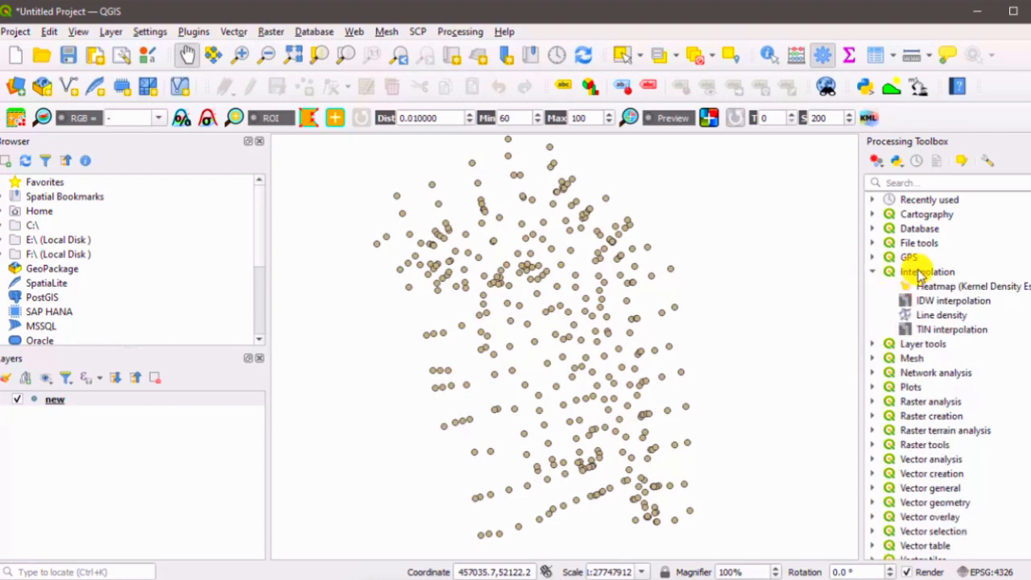
click(920, 330)
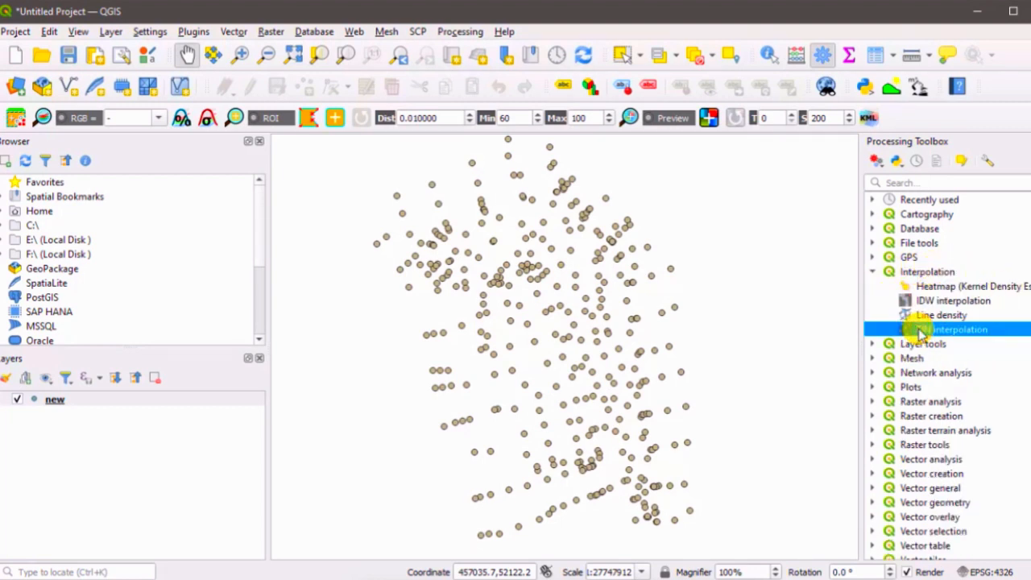
right_click(920, 330)
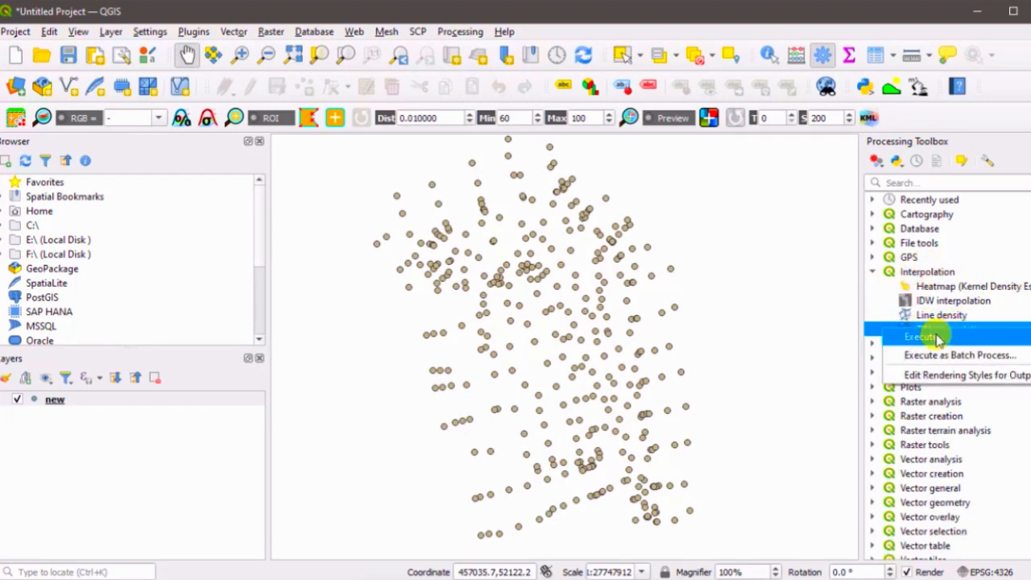
click(935, 335)
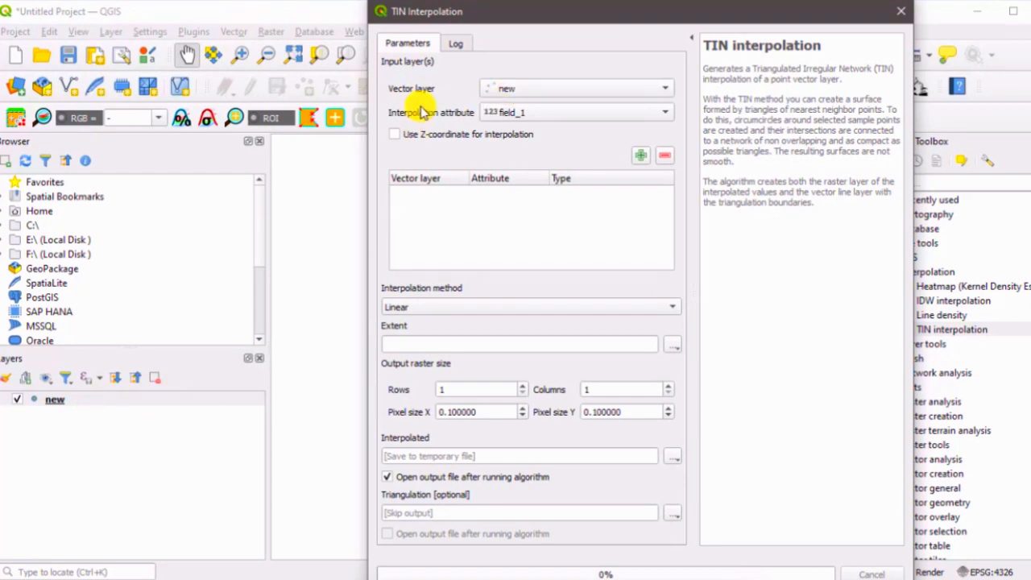
click(491, 121)
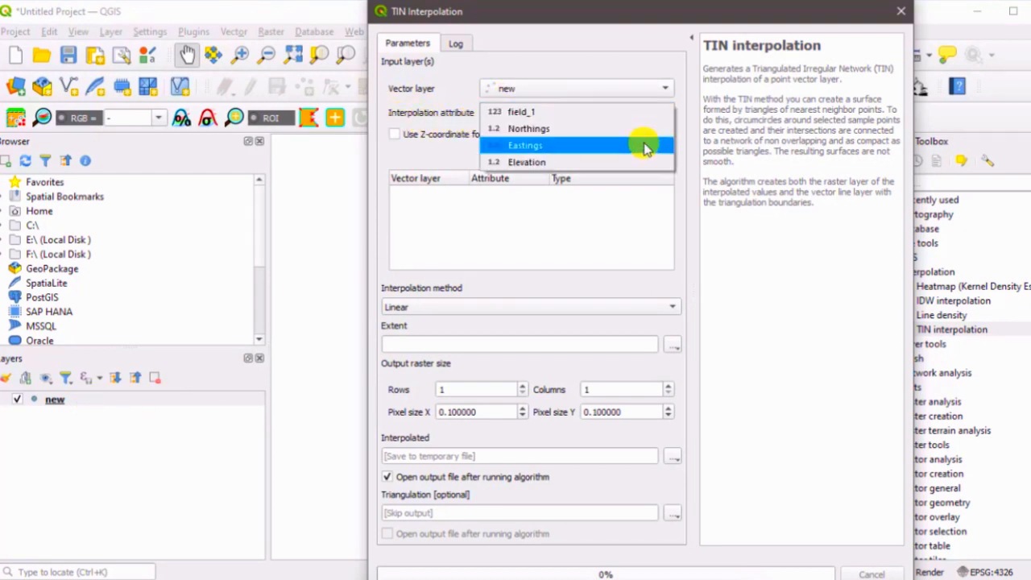
click(538, 165)
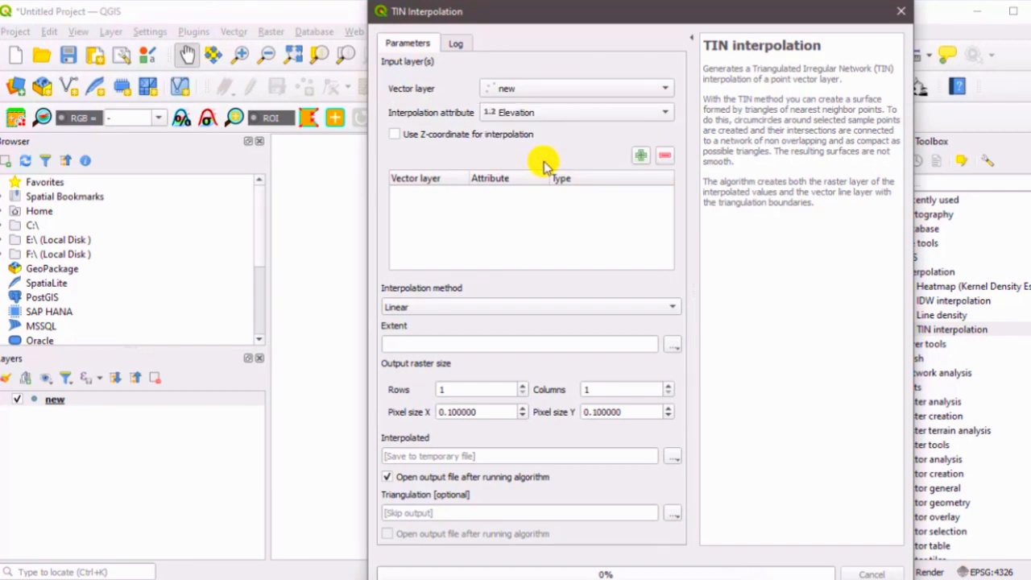
click(641, 155)
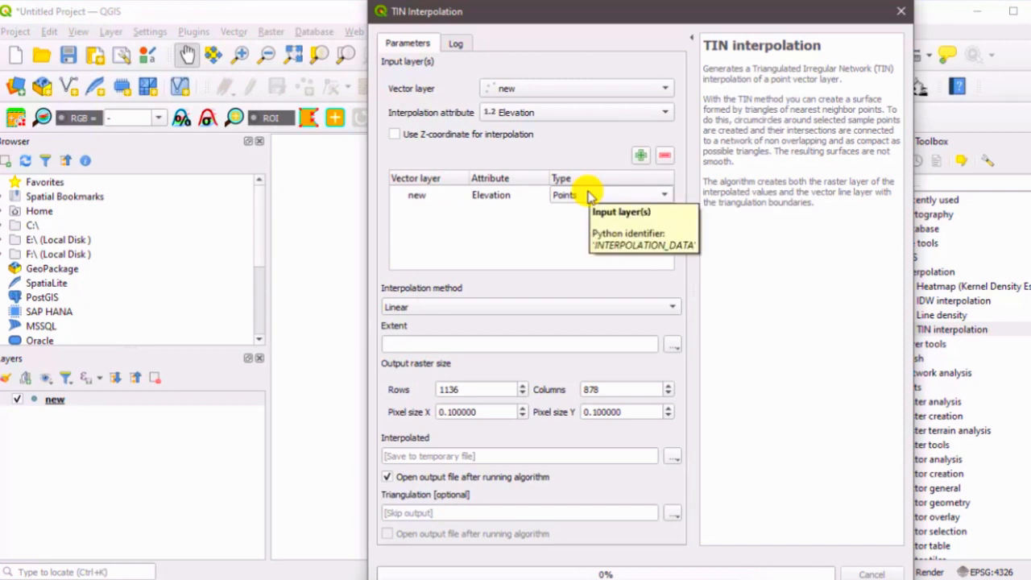
Keep the Linear interpolation method and calculate the extent from the new layer.
click(562, 310)
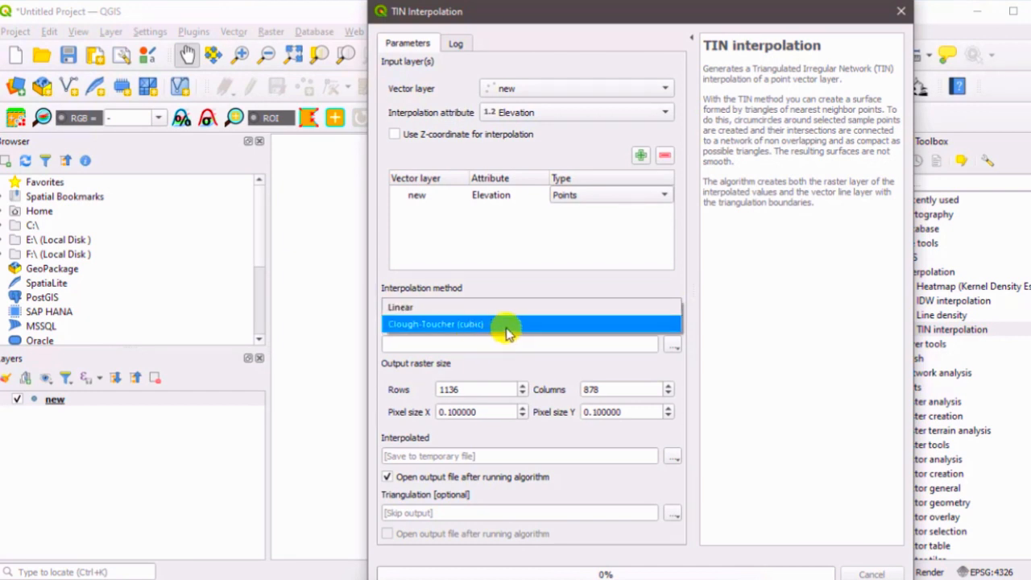
click(473, 307)
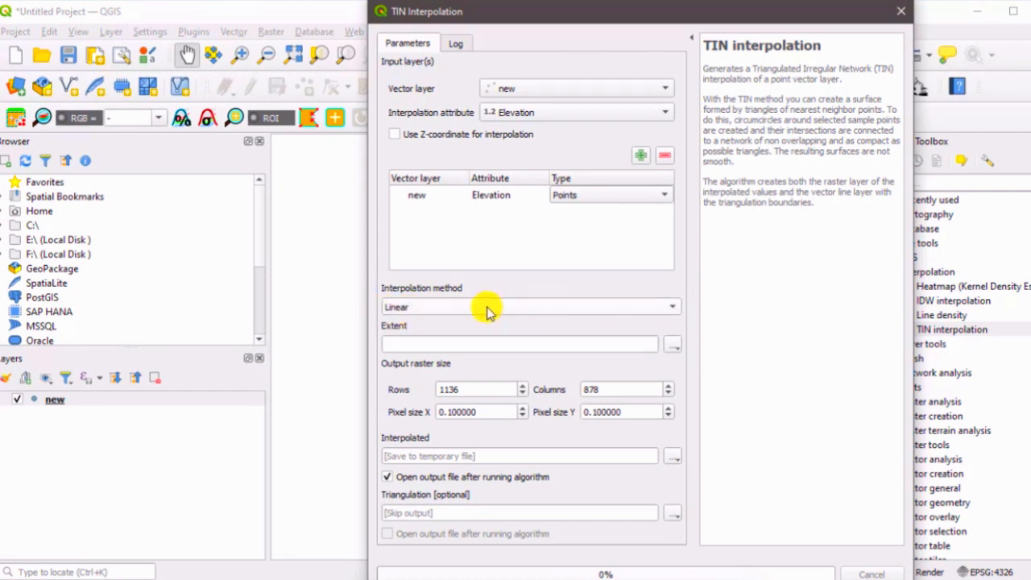
click(671, 346)
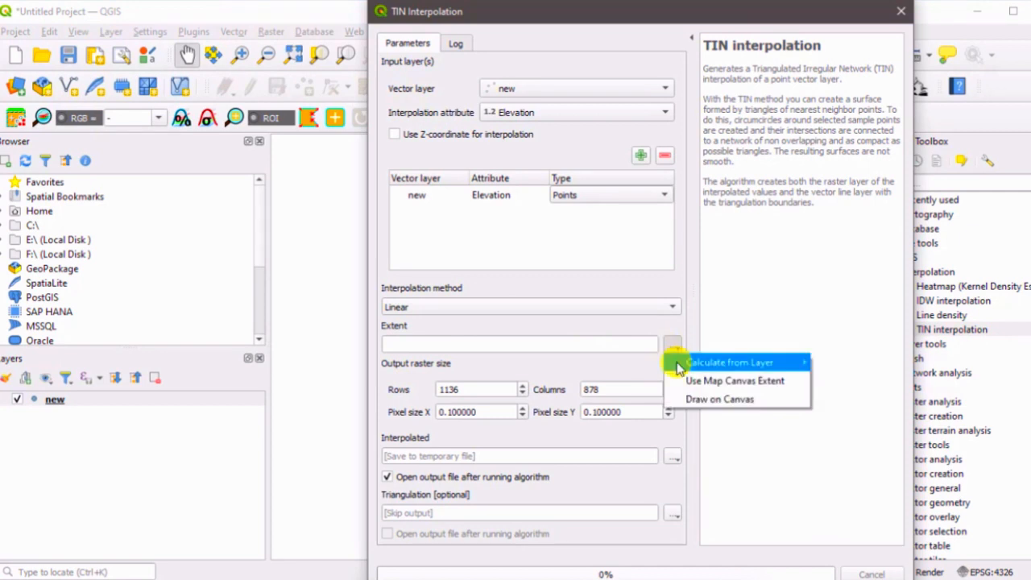
mouse_move(693, 363)
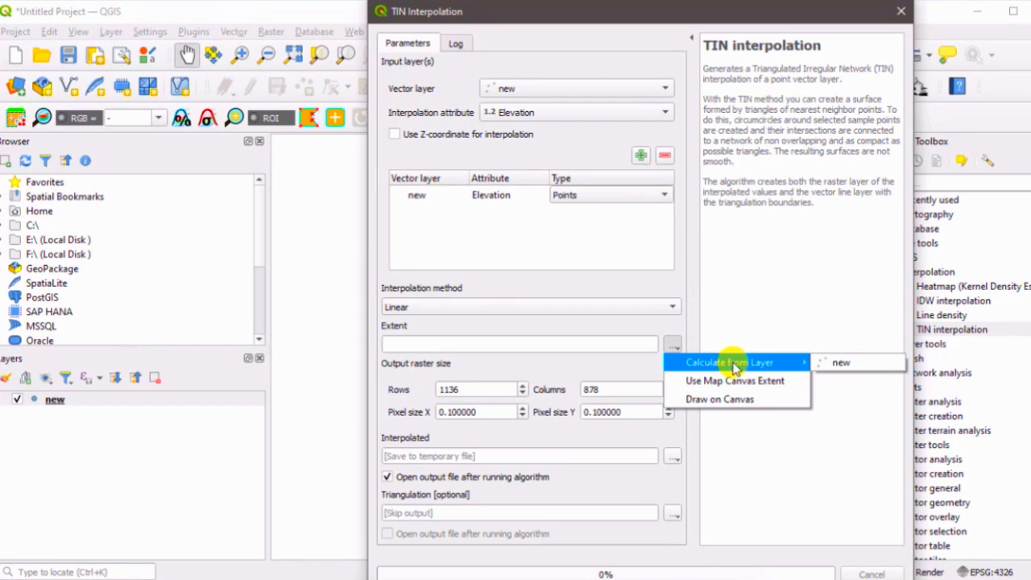
click(733, 364)
click(833, 363)
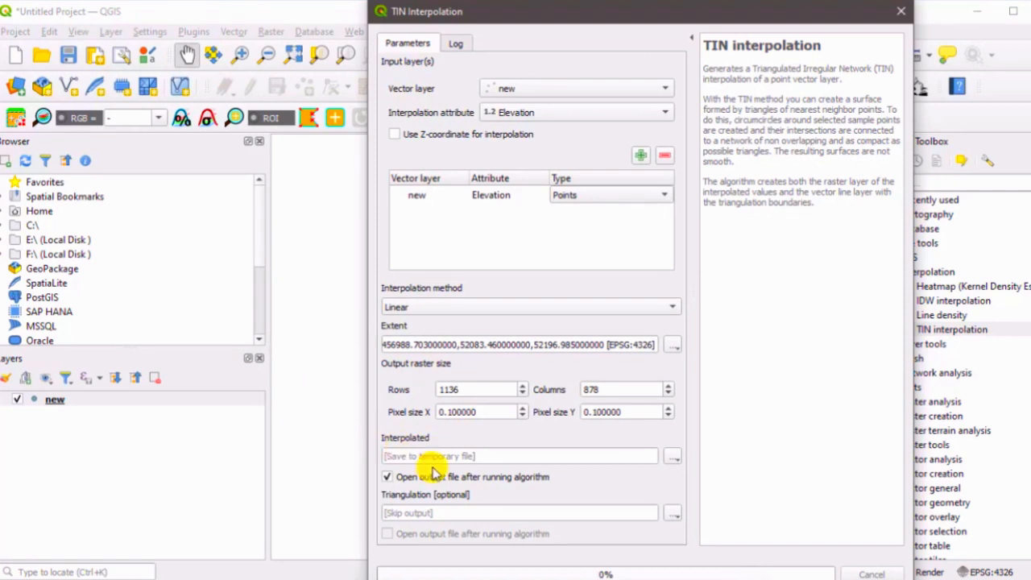
Save the interpolated output as test 1 in TIF format in the youtube tutorials folder and run the interpolation.
click(673, 456)
click(707, 493)
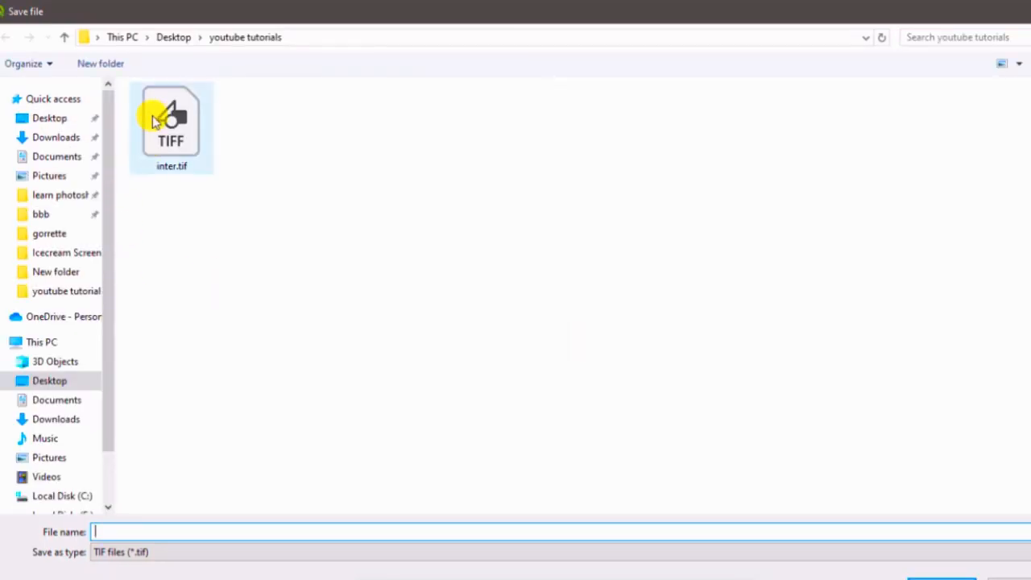
click(200, 526)
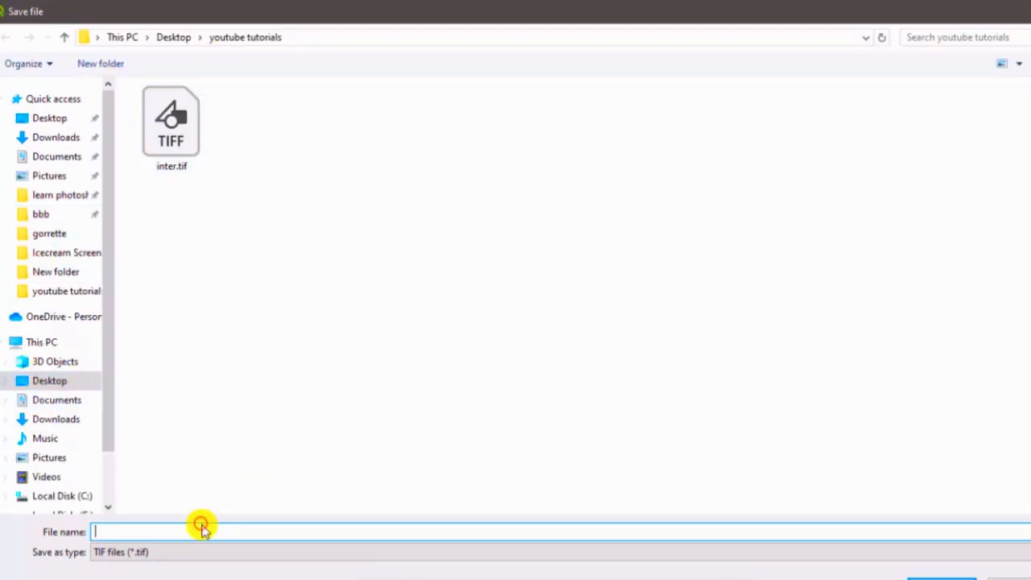
text(test 1)
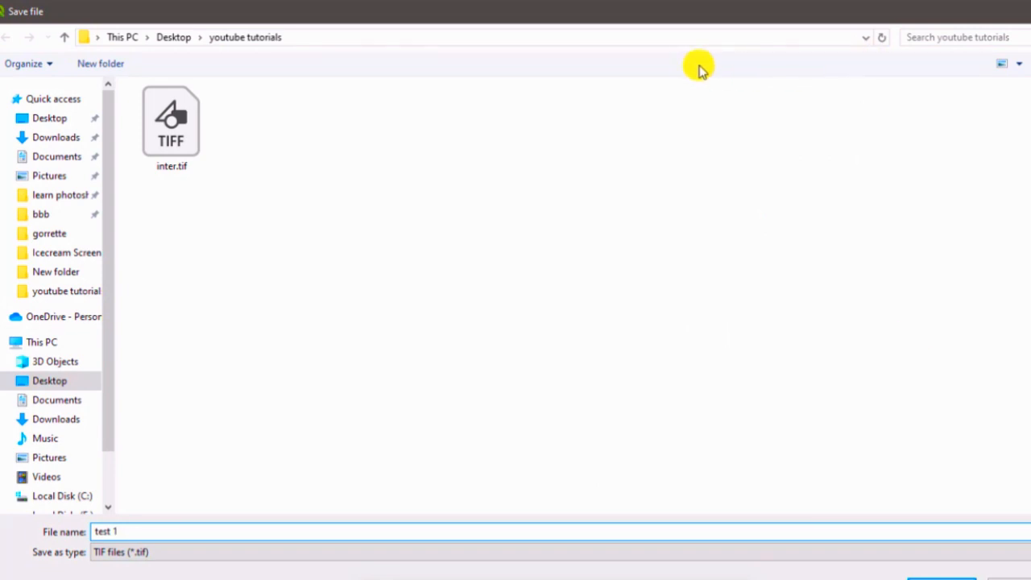
click(934, 575)
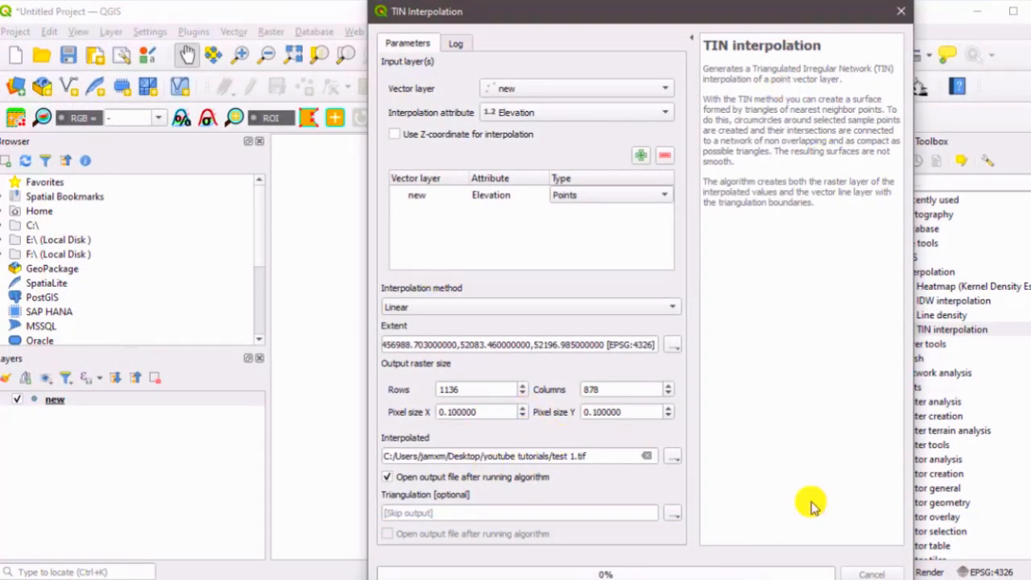
click(724, 579)
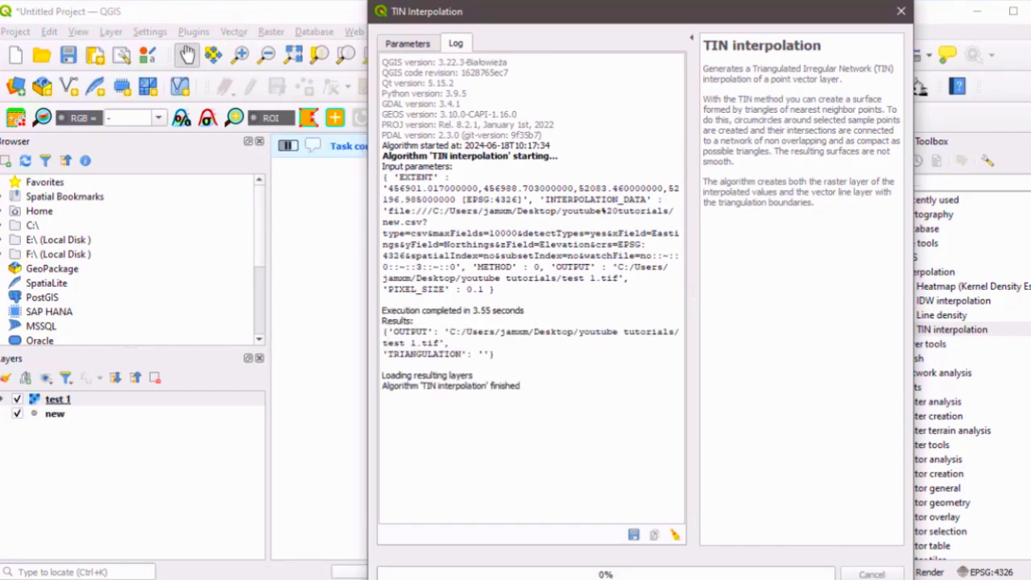
Close the interpolation dialog and set up a GeoTIFF export of the test 1 raster using the project CRS EPSG:4326 - WGS 84.
click(806, 579)
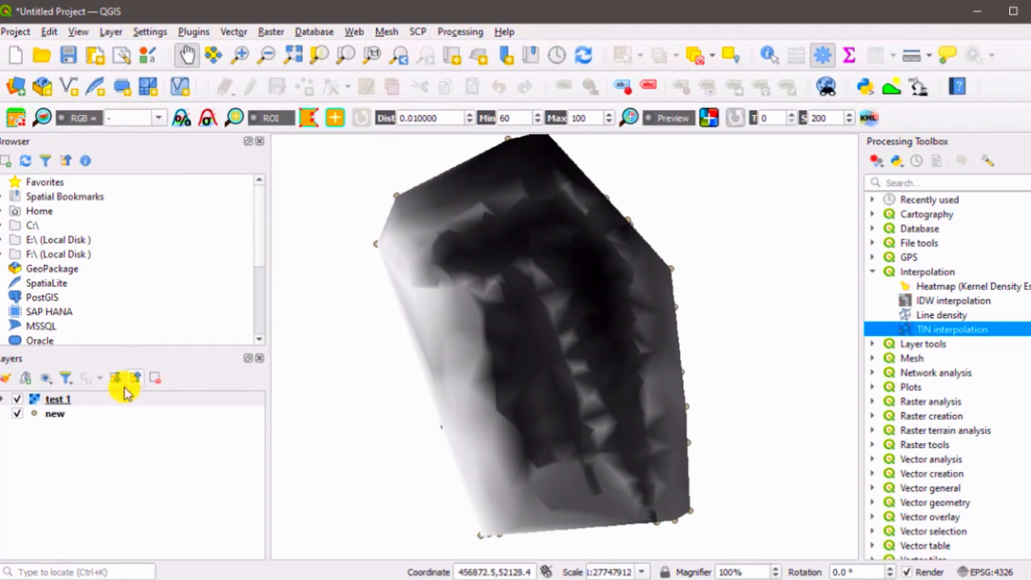
right_click(50, 400)
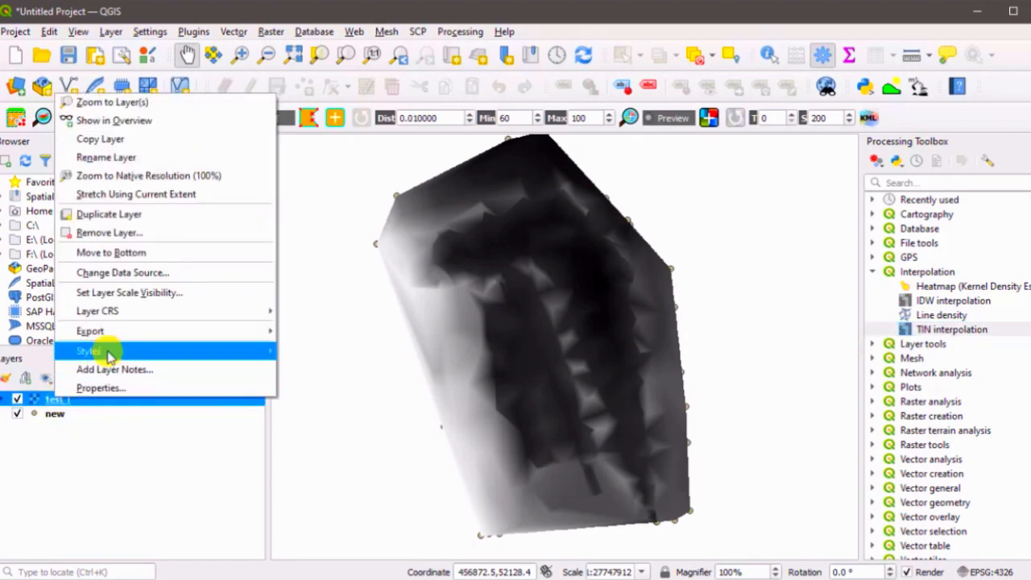
mouse_move(125, 331)
click(315, 329)
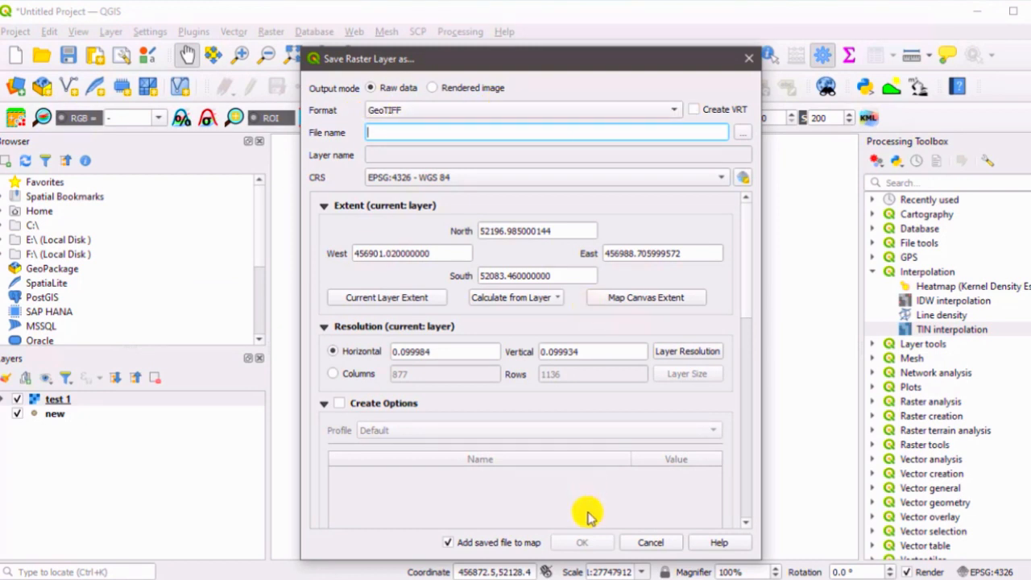
click(472, 175)
click(416, 196)
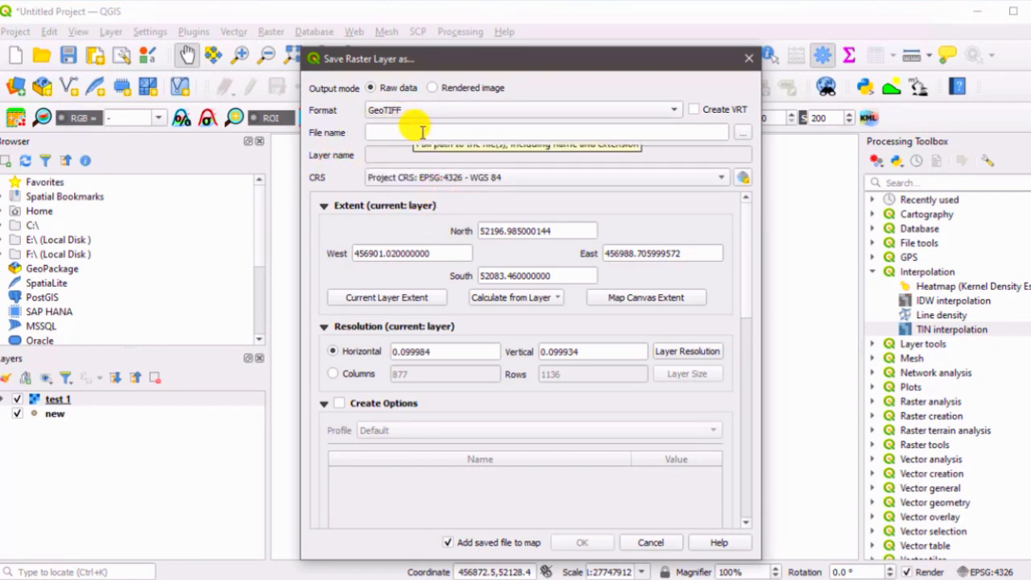
Name the exported raster pond in the Documents folder, run the export and dismiss the notification.
click(742, 132)
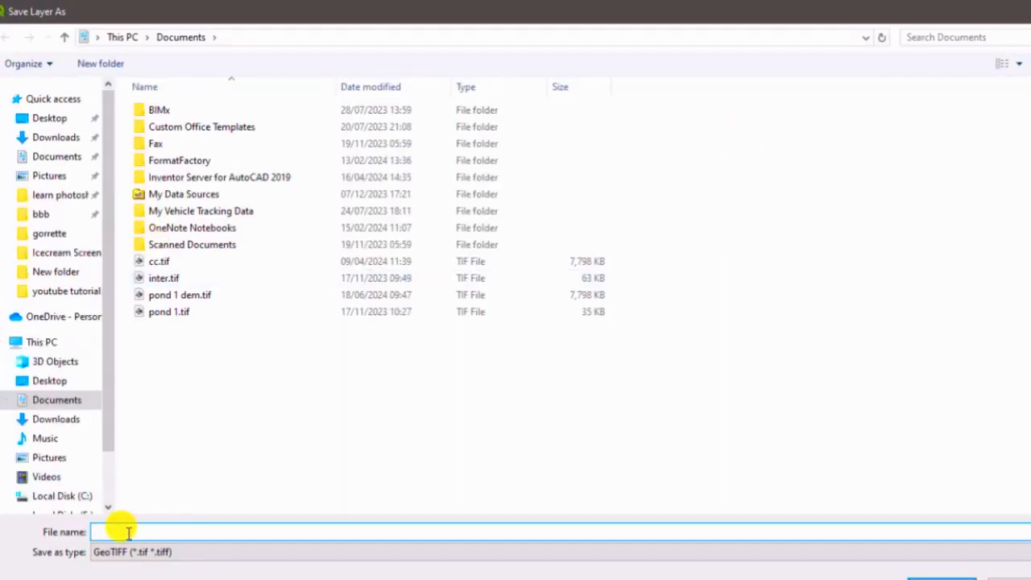
text(pond)
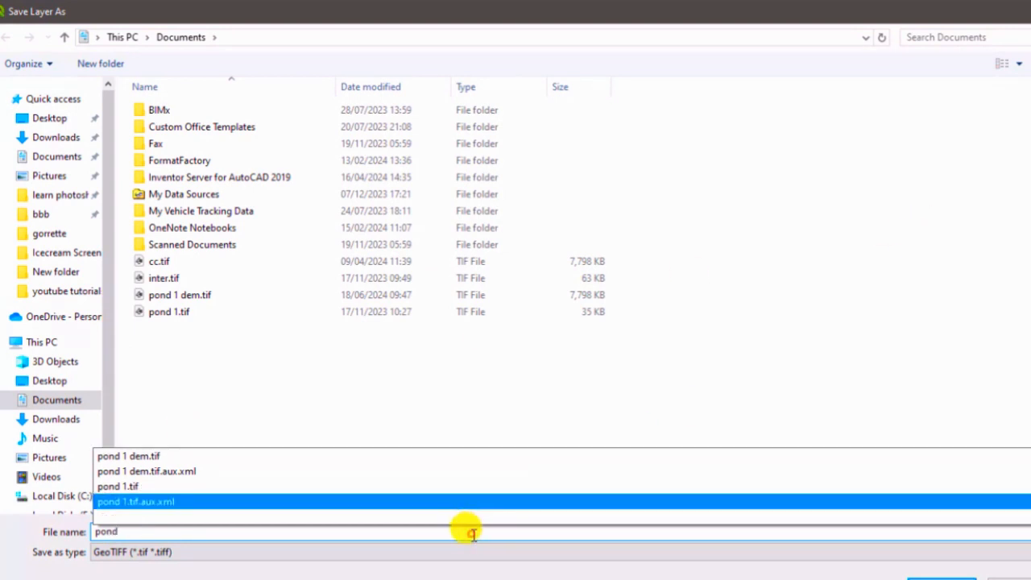
click(941, 578)
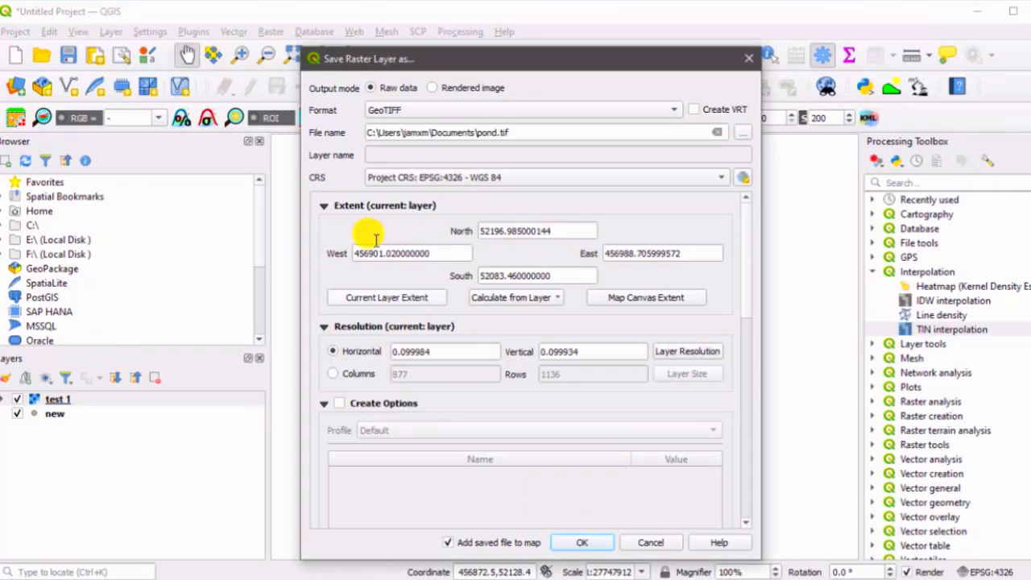
click(585, 541)
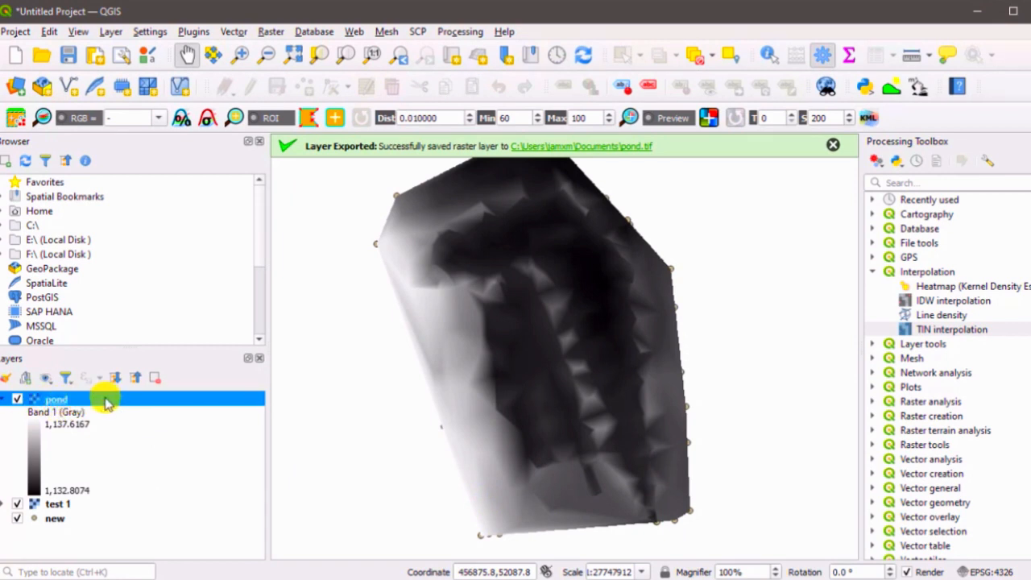
click(833, 145)
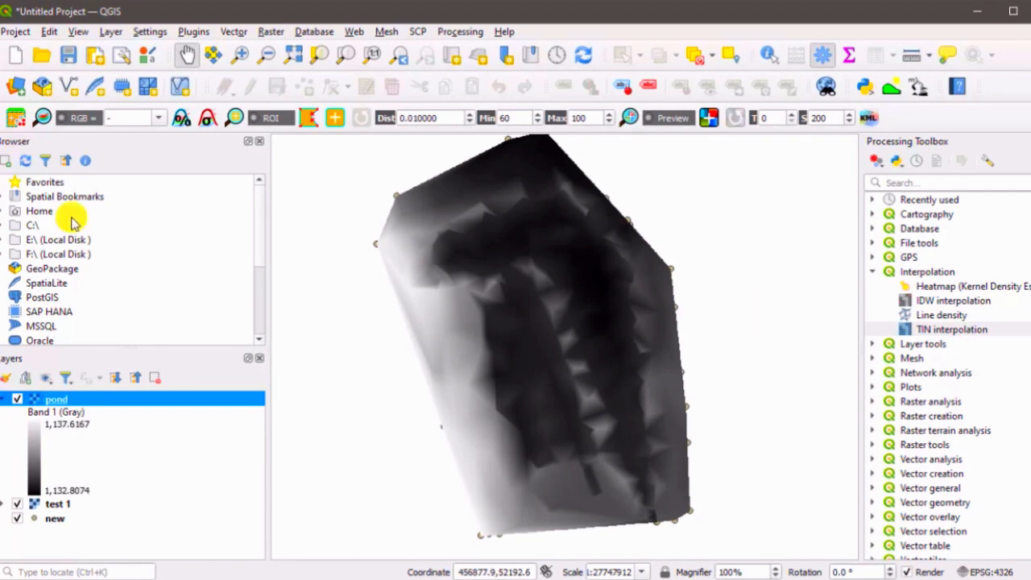
Start a contour extraction from the pond raster and set the interval between contour lines to 0.4.
click(271, 31)
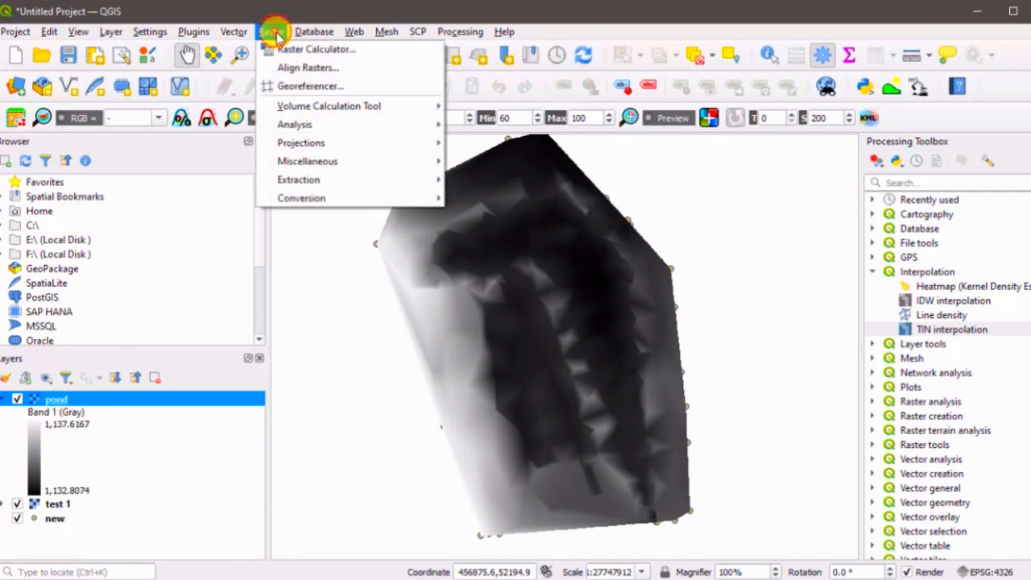
mouse_move(333, 179)
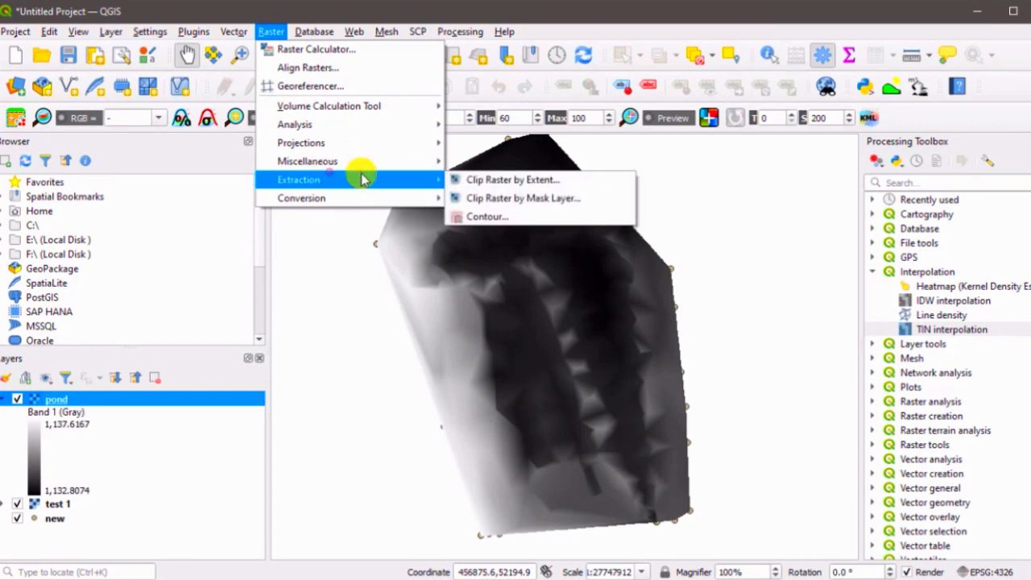
click(497, 214)
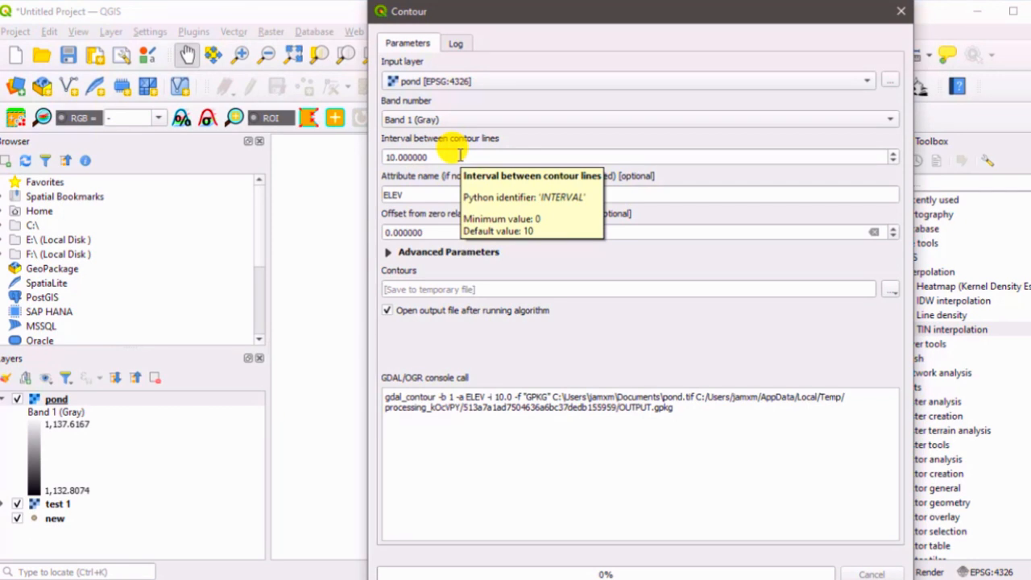
drag(430, 157, 375, 158)
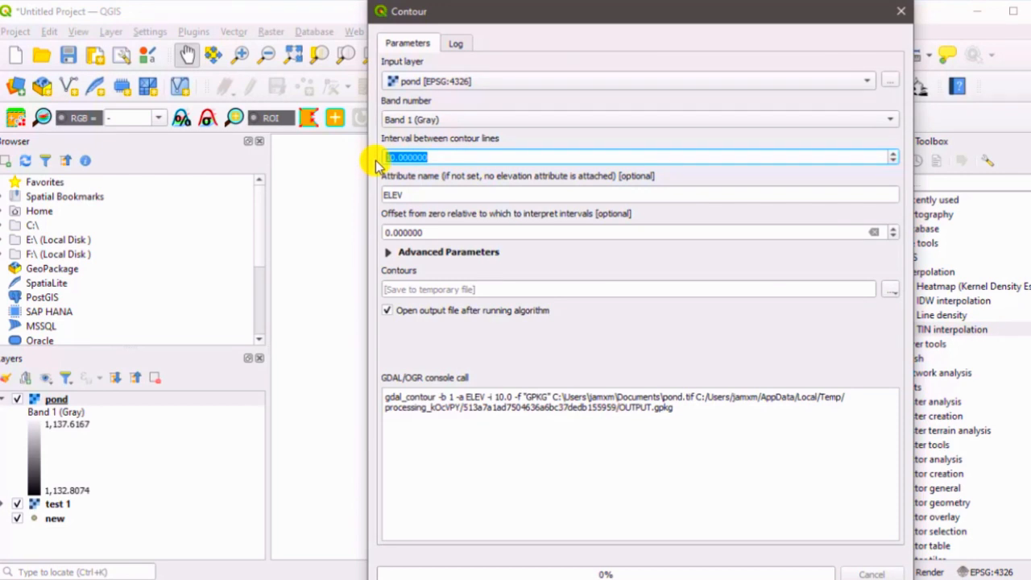
text(0.4)
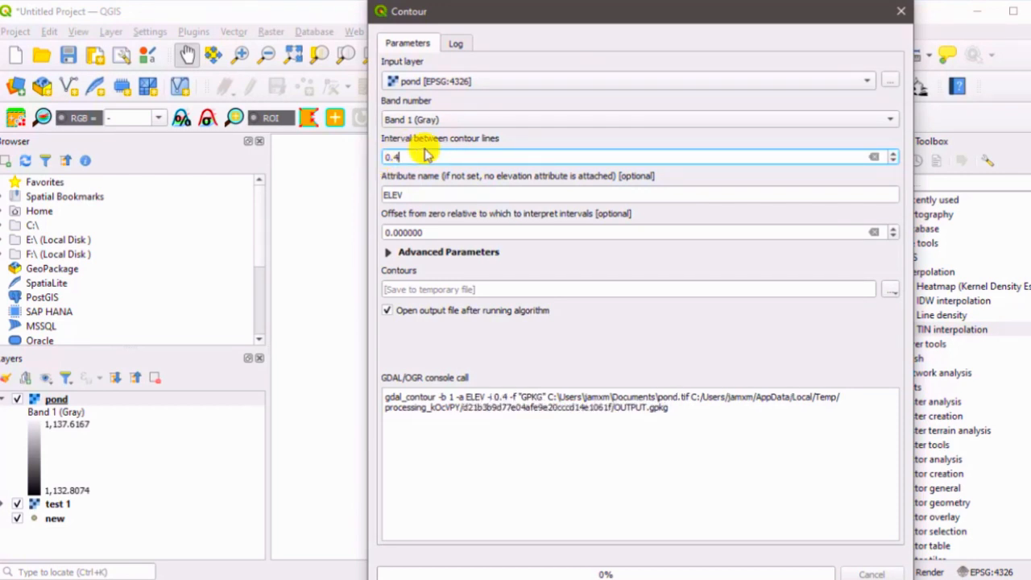
Save the contours as the SHP file pond 2 in the youtube tutorials folder, run the extraction and close its dialog.
click(890, 290)
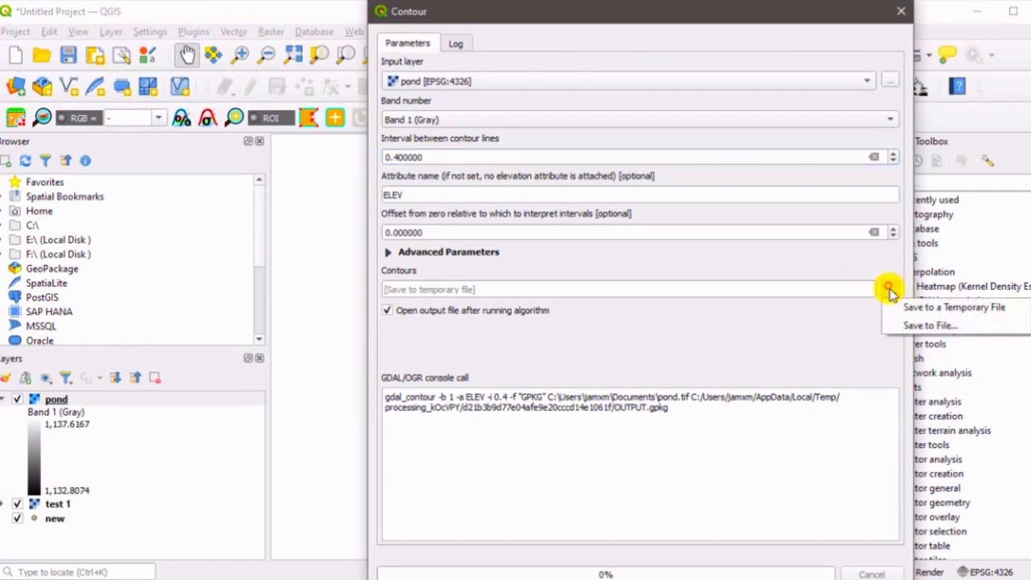
click(930, 325)
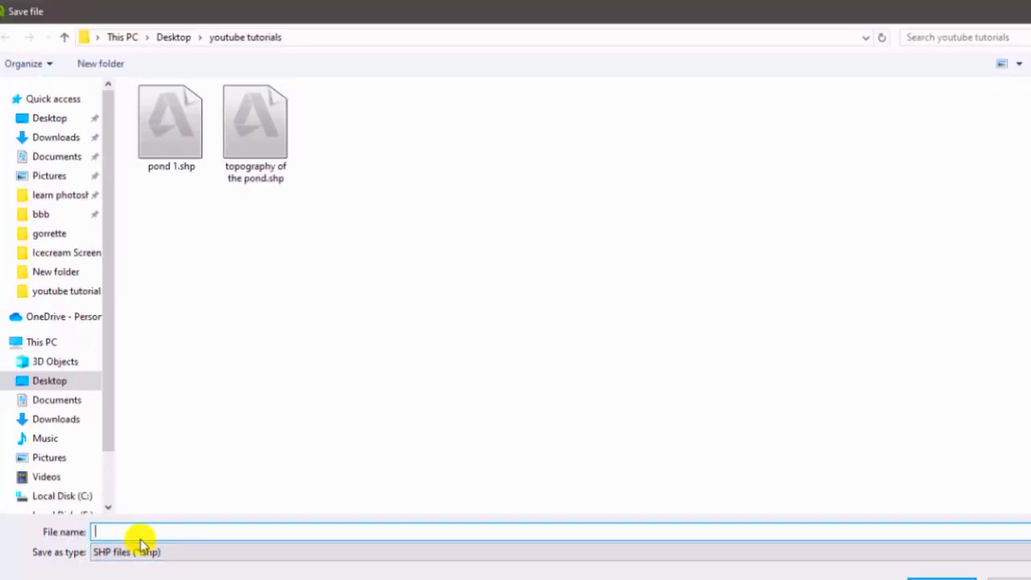
text(pond 2)
key(Return)
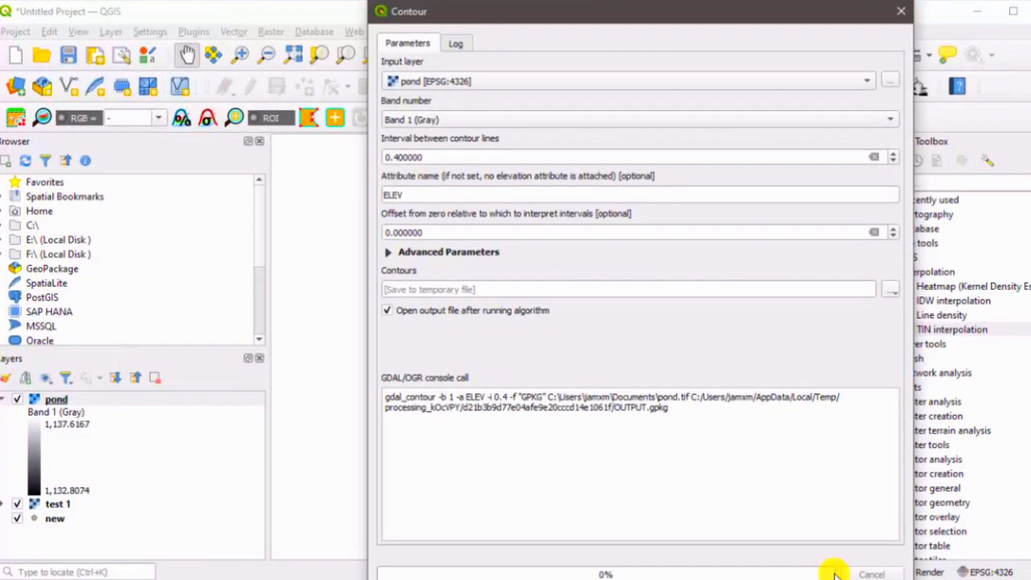
click(765, 579)
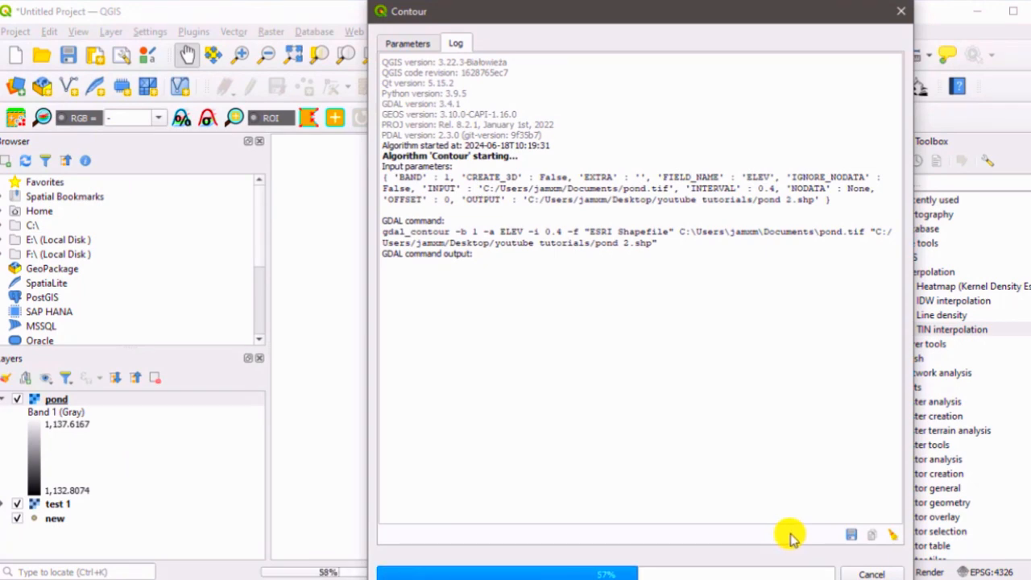
click(806, 578)
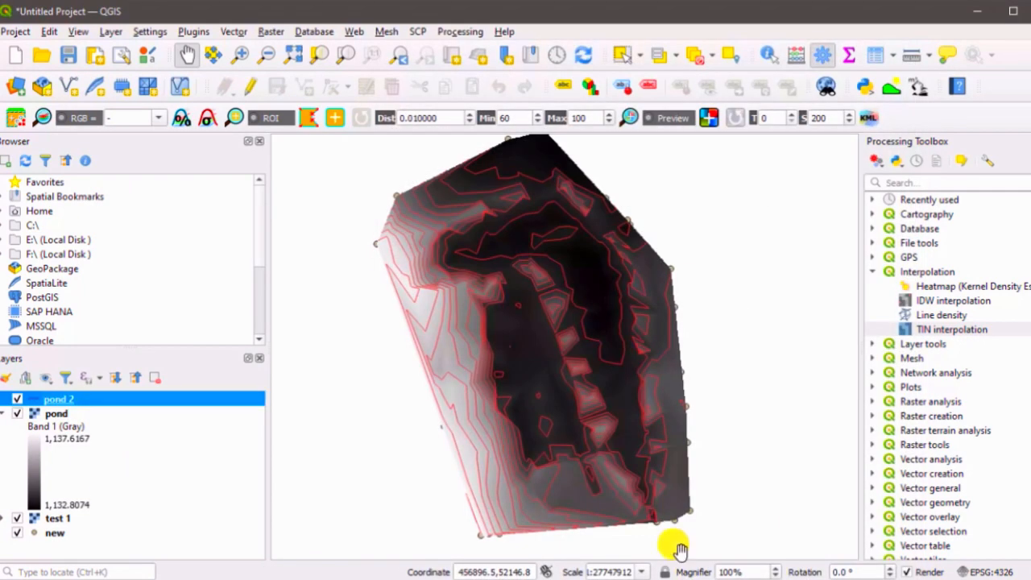